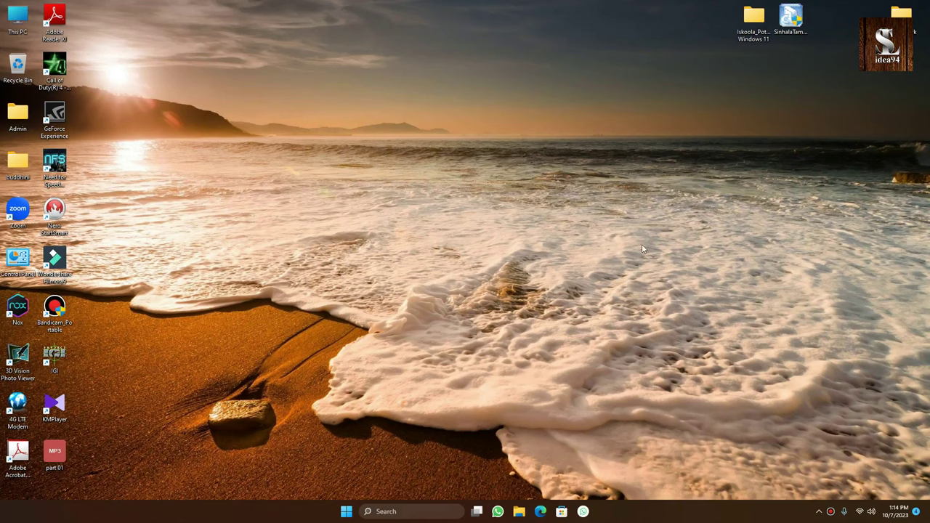
# Open the Iskoola_Pota_Font Windows 11 folder from the desktop and move its window slightly higher.
pyautogui.click(752, 30)
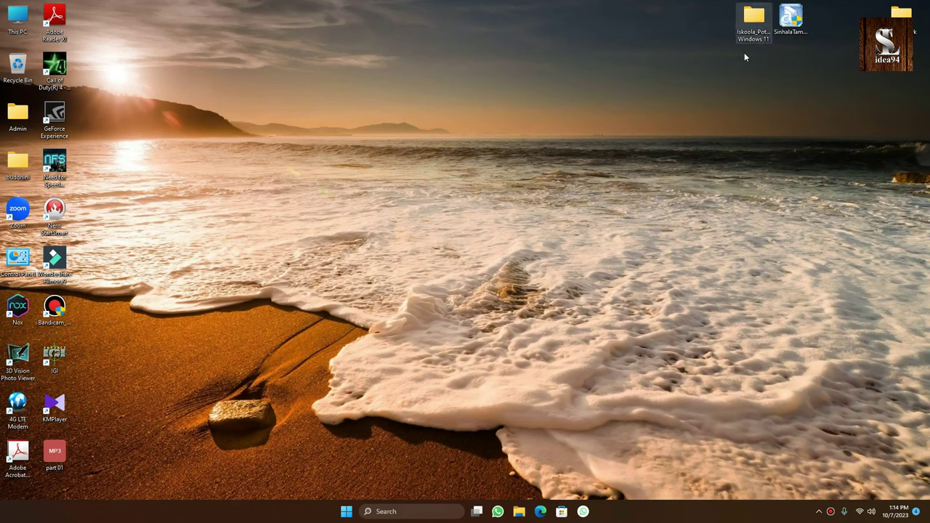
pyautogui.press('Return')
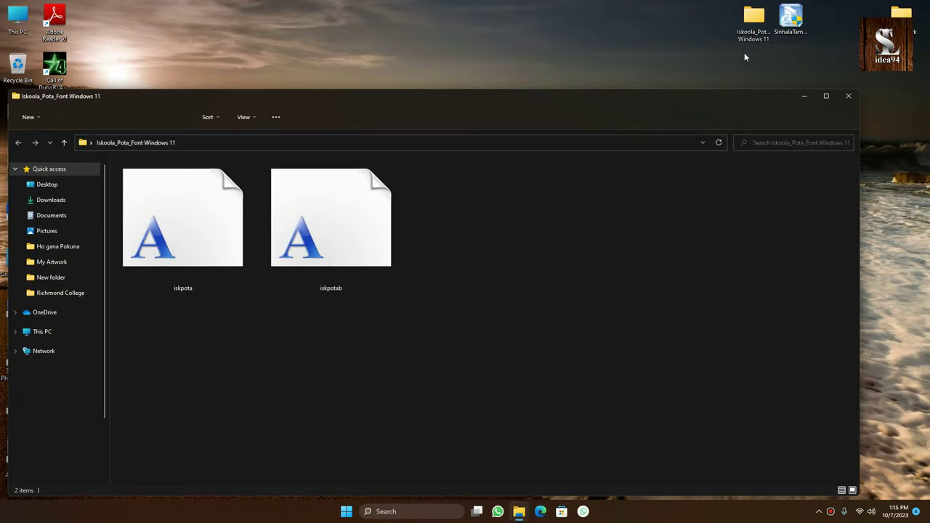
pyautogui.moveTo(670, 105); pyautogui.dragTo(689, 90)
pyautogui.moveTo(525, 346); pyautogui.dragTo(174, 191)
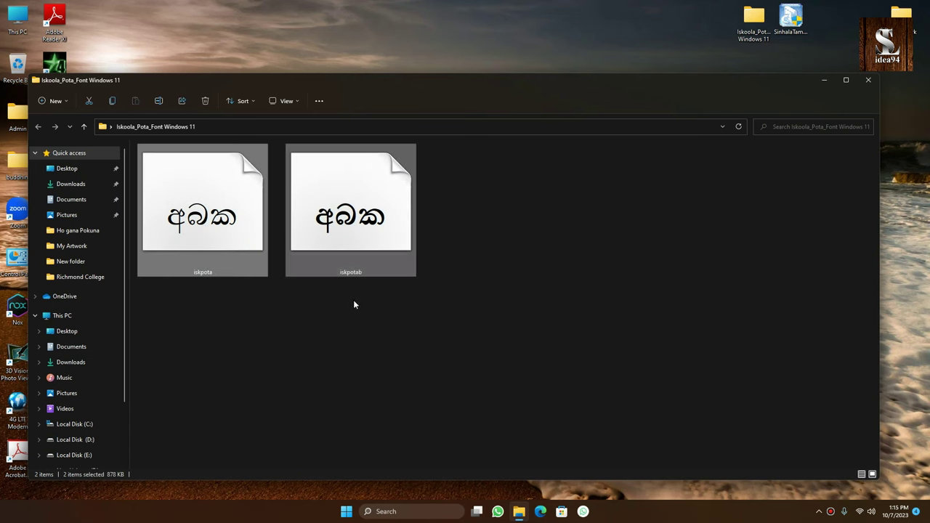
pyautogui.click(508, 357)
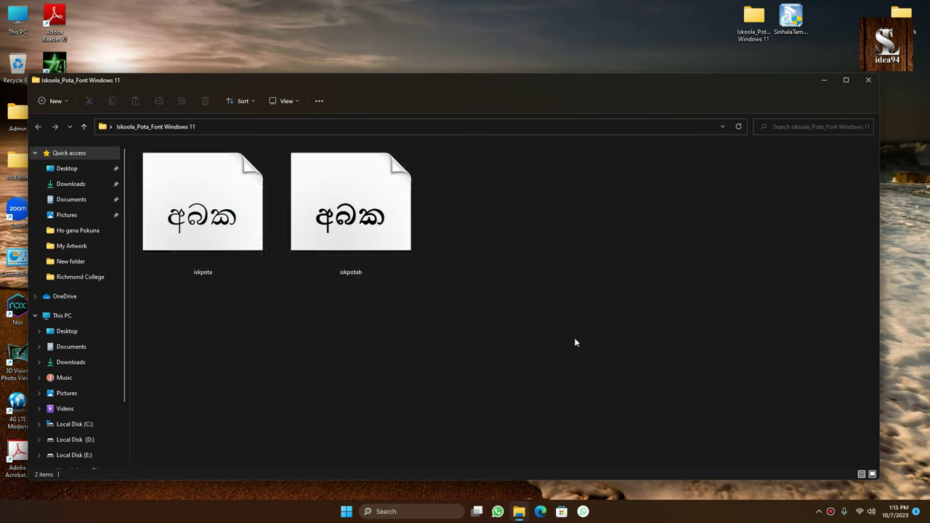
pyautogui.moveTo(560, 325); pyautogui.dragTo(547, 368)
pyautogui.moveTo(561, 320); pyautogui.dragTo(507, 299)
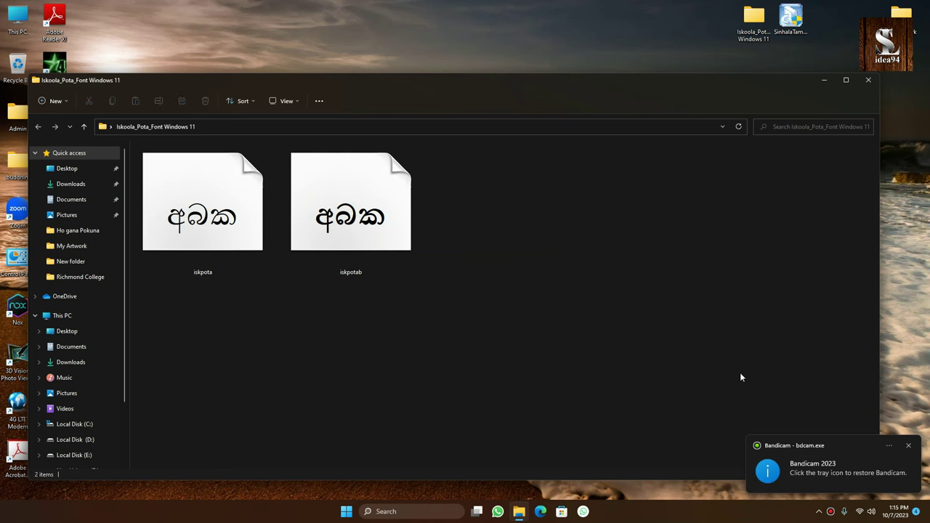
pyautogui.moveTo(509, 180); pyautogui.dragTo(507, 334)
pyautogui.click(897, 461)
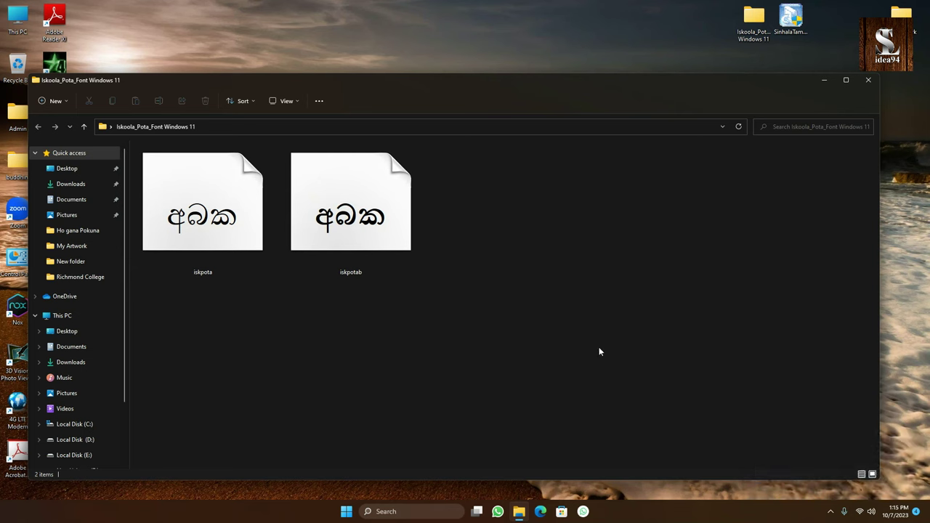
# Install the iskpota and iskpotab fonts for all users, replacing the already installed Iskoola Pota font.
pyautogui.moveTo(581, 344); pyautogui.dragTo(209, 192)
pyautogui.rightClick(210, 191)
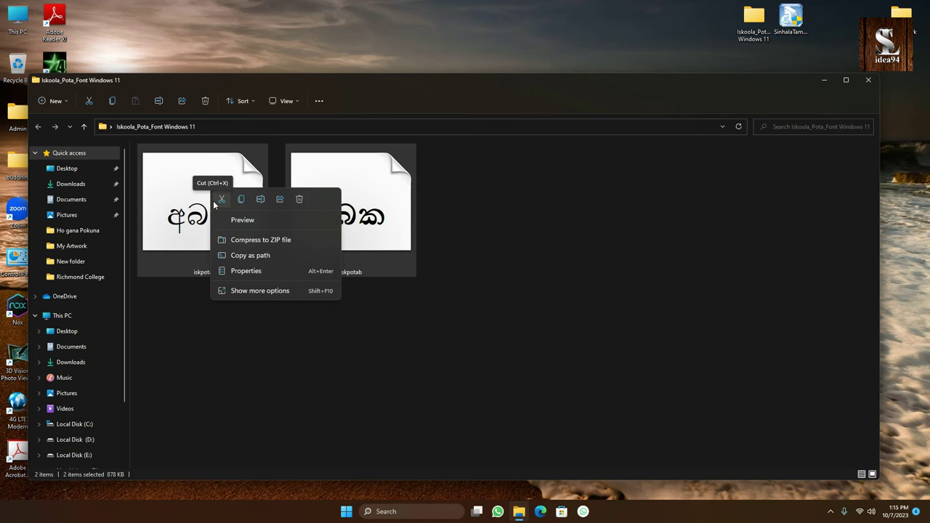
pyautogui.click(269, 295)
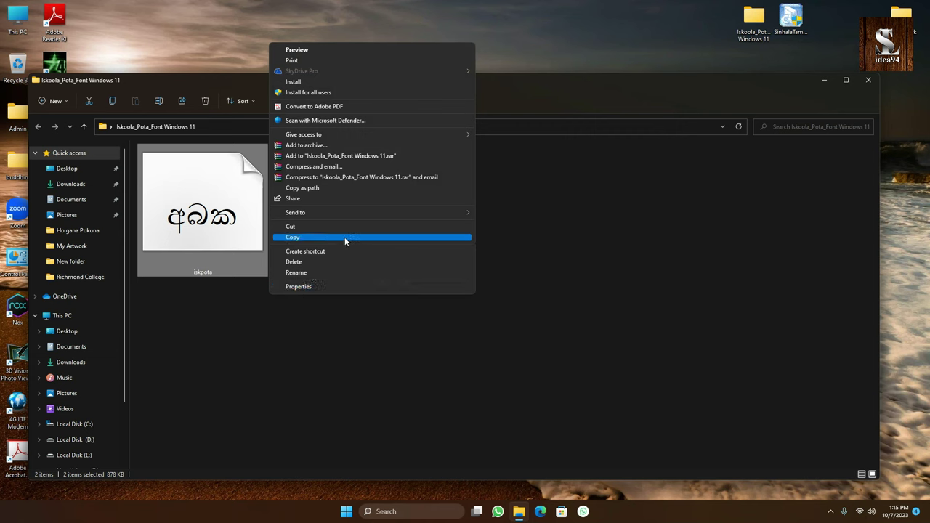
pyautogui.click(331, 92)
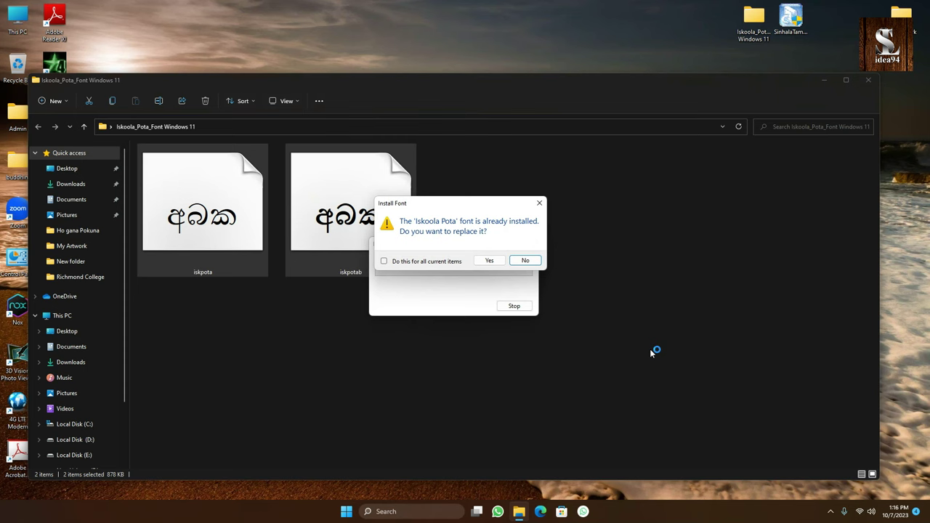
pyautogui.click(490, 260)
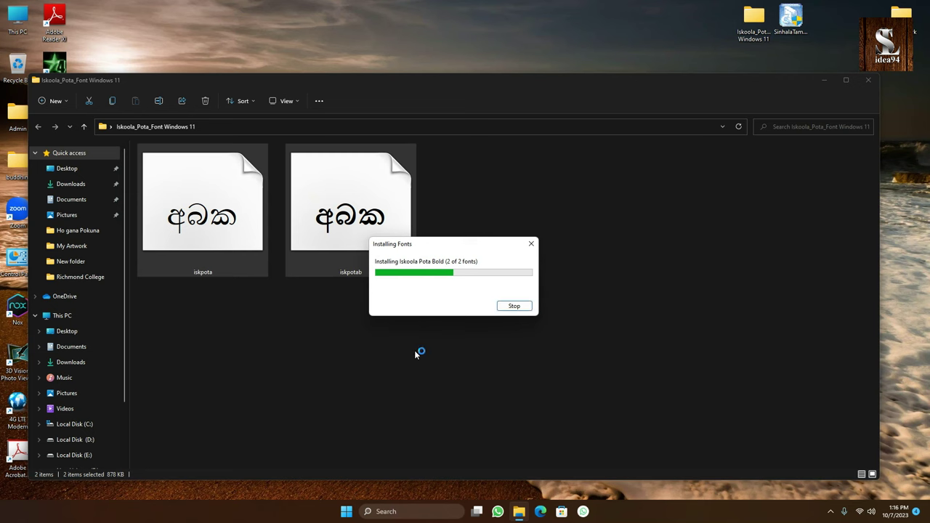
pyautogui.click(511, 248)
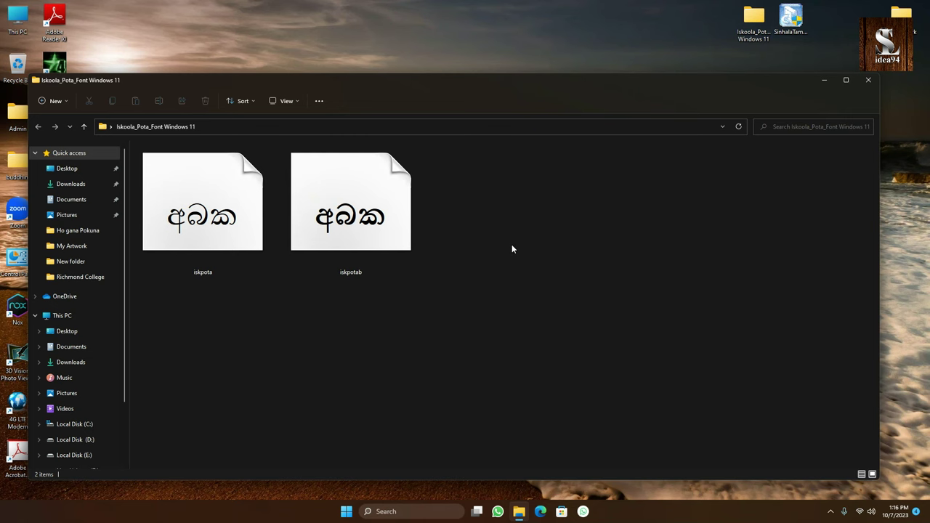
# Minimize the font folder window and open a blank document in Word 2013.
pyautogui.click(824, 80)
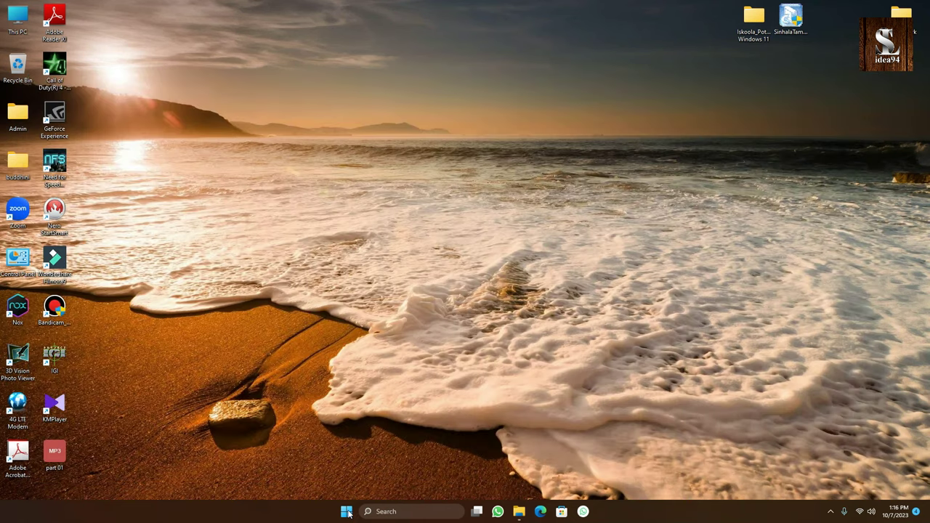
pyautogui.click(346, 512)
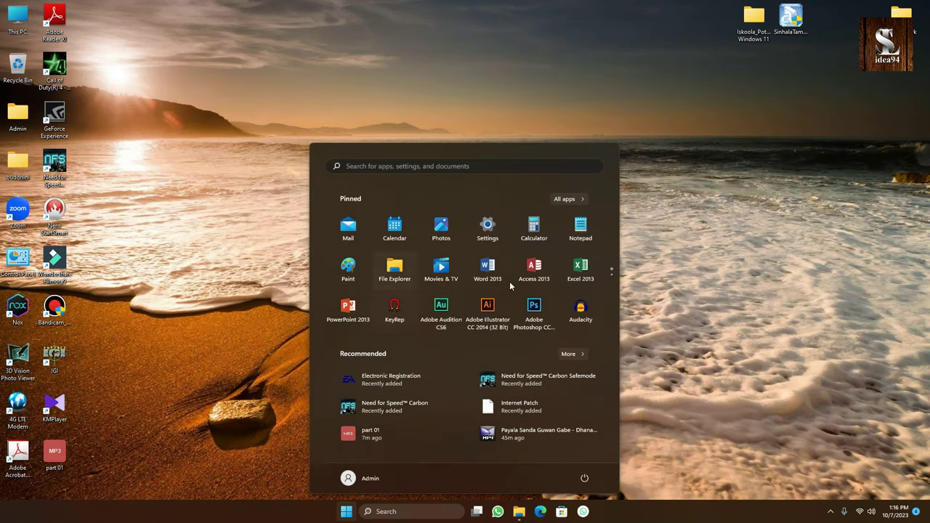
pyautogui.press('Return')
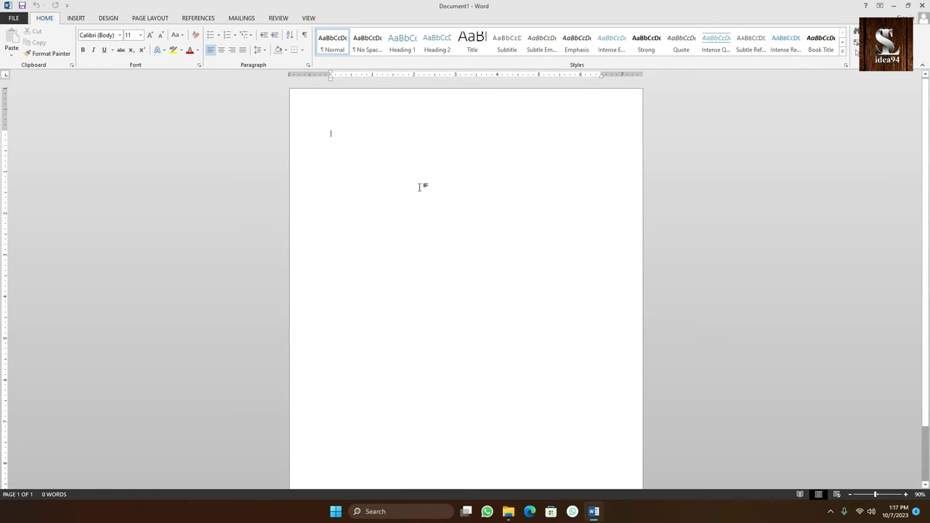
# Set the font of the blank document to Iskoola Pota.
pyautogui.scroll(3, 417, 182)
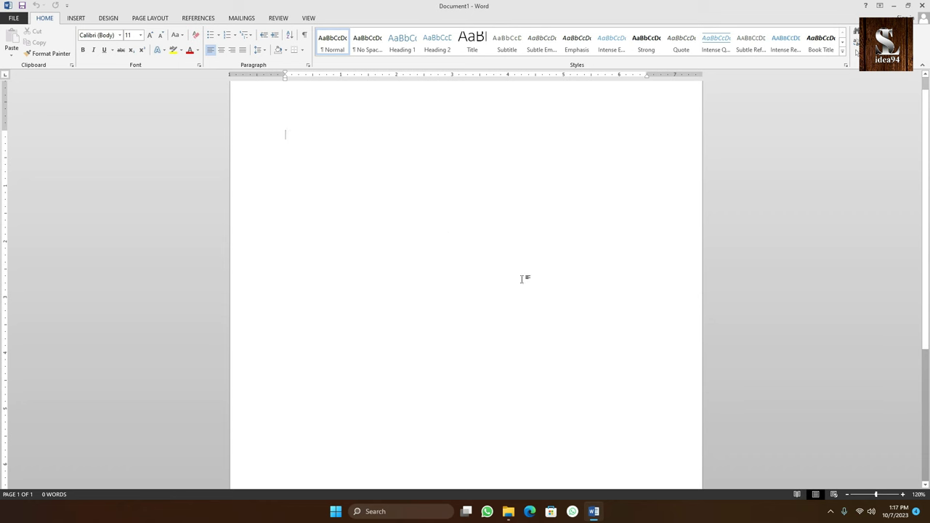
pyautogui.click(114, 37)
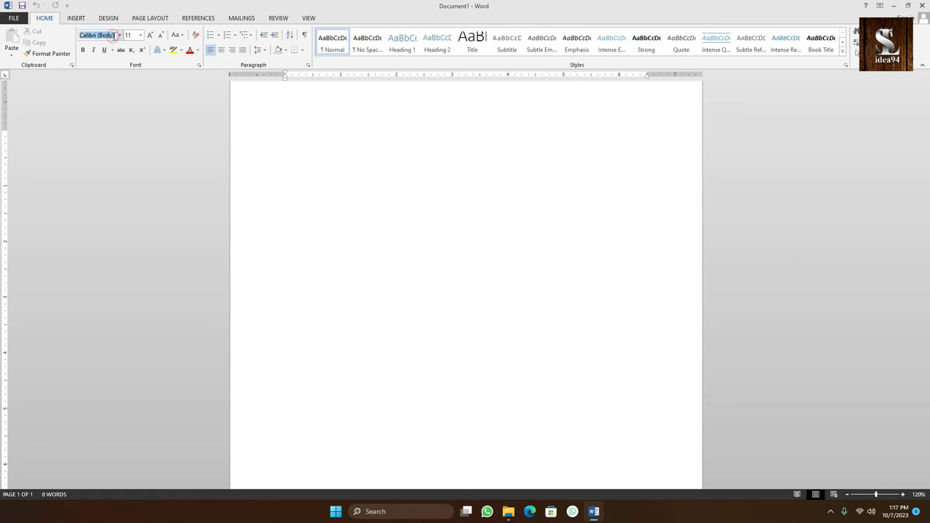
pyautogui.write('Iskoola Pota')
pyautogui.press('Return')
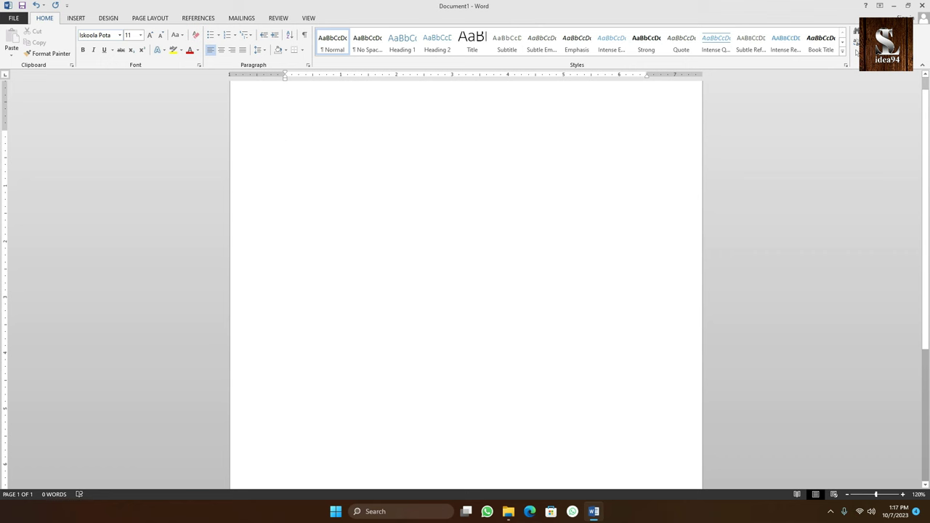
# Enter the sample text "fghfgjfgfnhhfhfgh" in the document to test the font, and delete it again.
pyautogui.write('fghfgjfgfnhhfhfgh')
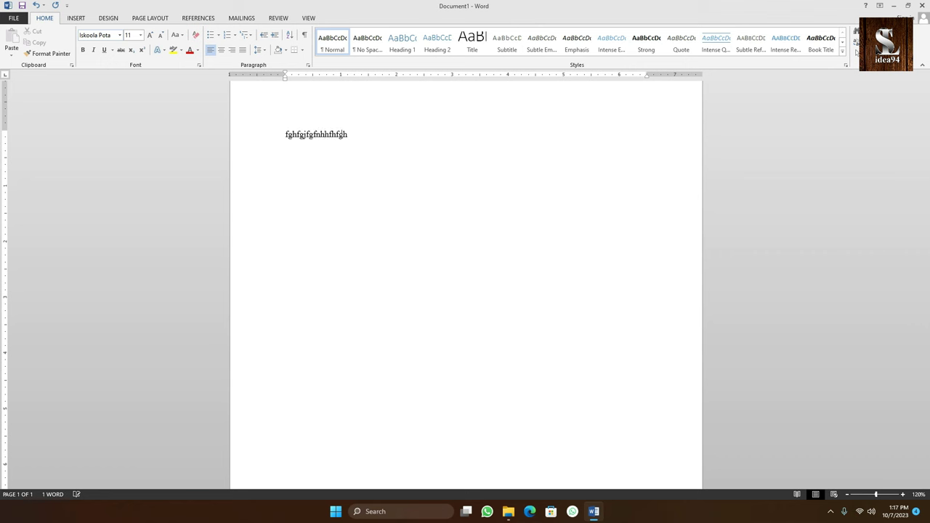
pyautogui.press('BackSpace')
pyautogui.press('BackSpace')
pyautogui.press('BackSpace')
pyautogui.press('BackSpace')
pyautogui.press('BackSpace')
pyautogui.press('BackSpace')
pyautogui.press('BackSpace')
pyautogui.press('BackSpace')
pyautogui.press('BackSpace')
pyautogui.press('BackSpace')
pyautogui.press('BackSpace')
pyautogui.press('BackSpace')
pyautogui.press('BackSpace')
pyautogui.press('BackSpace')
pyautogui.press('BackSpace')
pyautogui.press('BackSpace')
pyautogui.press('BackSpace')
# Close the Word document without saving it.
pyautogui.click(922, 5)
pyautogui.click(471, 274)
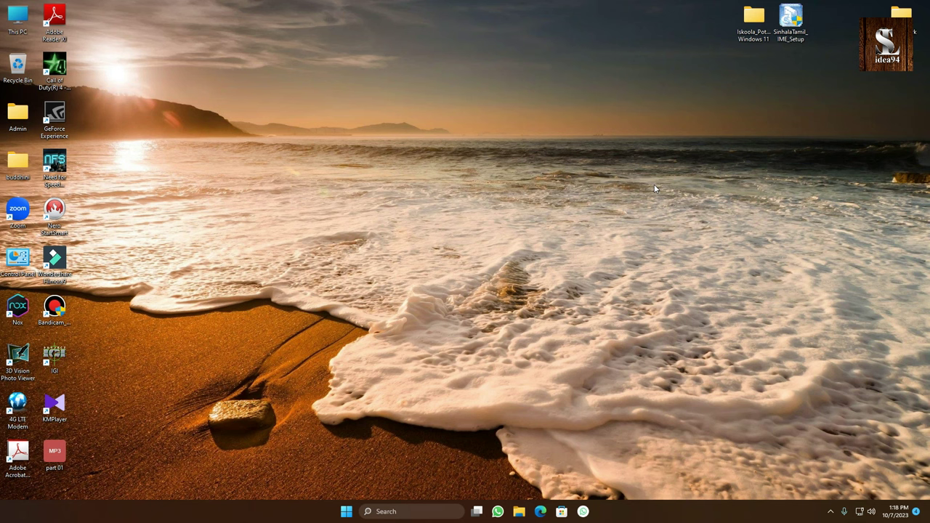
# Open the Language & region page under Time & language in Windows Settings.
pyautogui.click(346, 512)
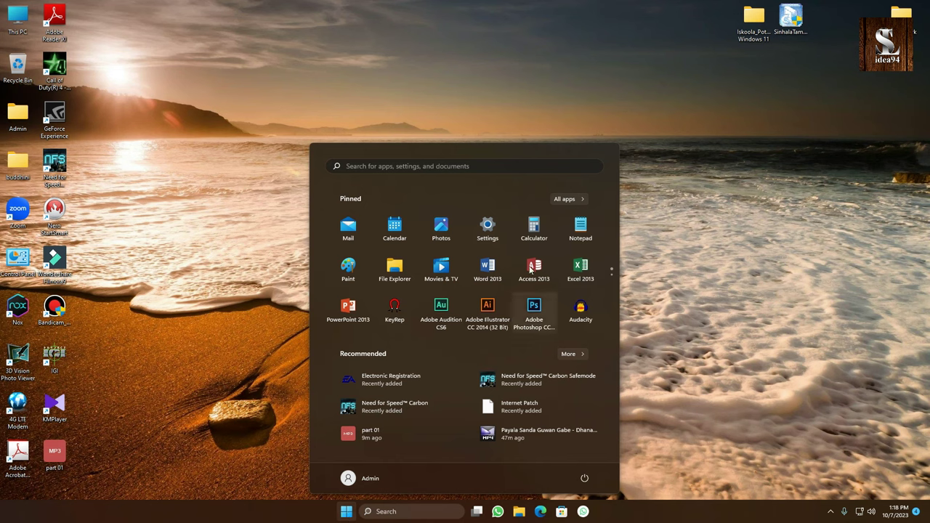
pyautogui.click(503, 239)
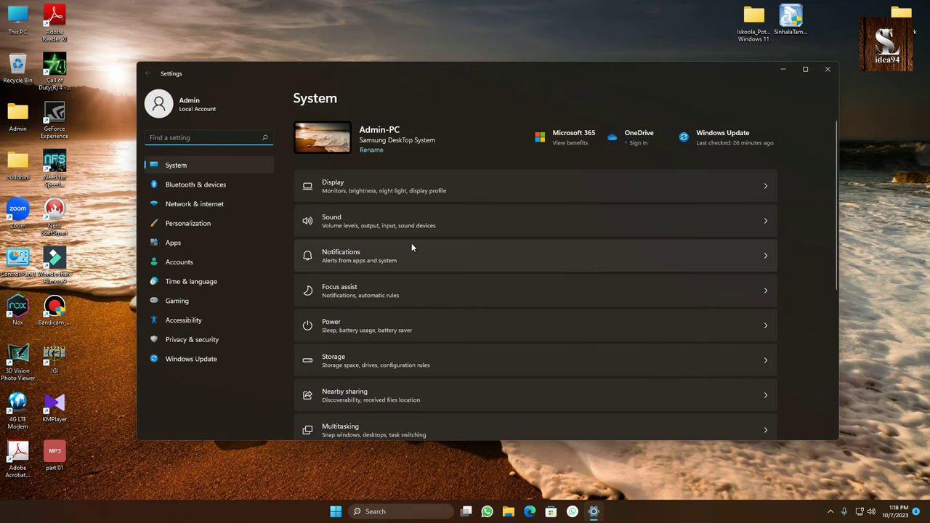
pyautogui.click(168, 283)
pyautogui.click(171, 283)
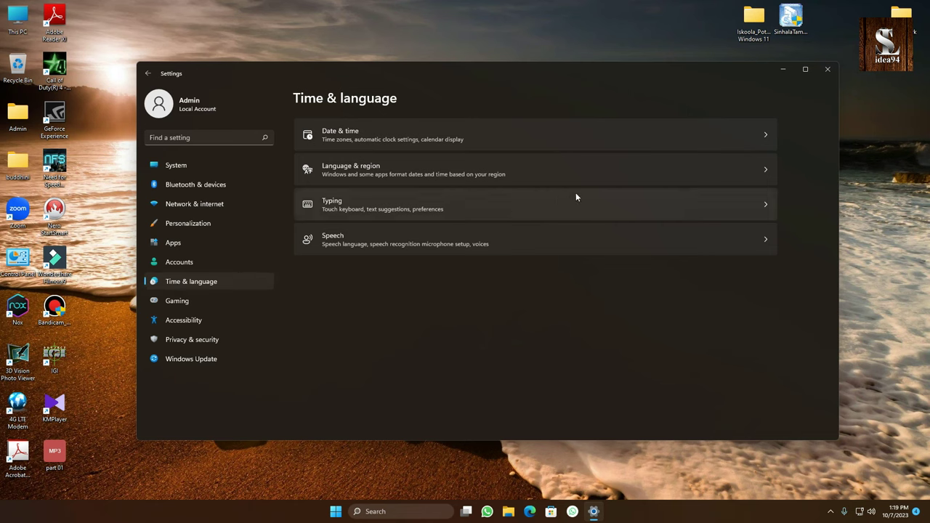
pyautogui.click(639, 179)
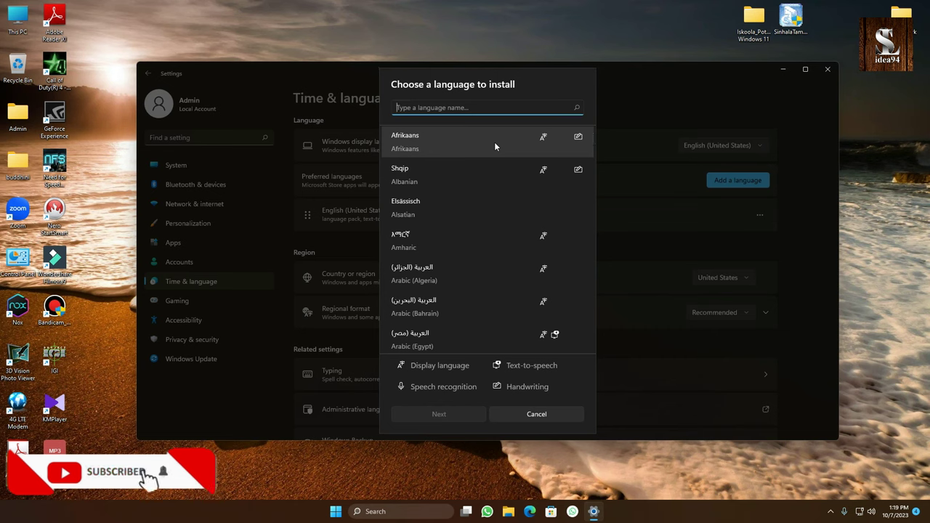
# Search the installable languages for "sinhala" and install Sinhala as a preferred language.
pyautogui.scroll(-5, 494, 145)
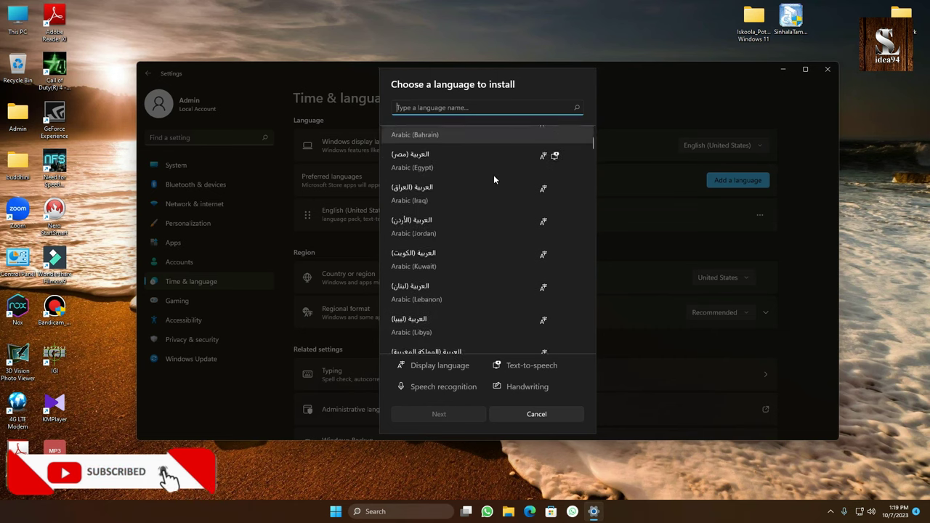
pyautogui.scroll(-3, 509, 163)
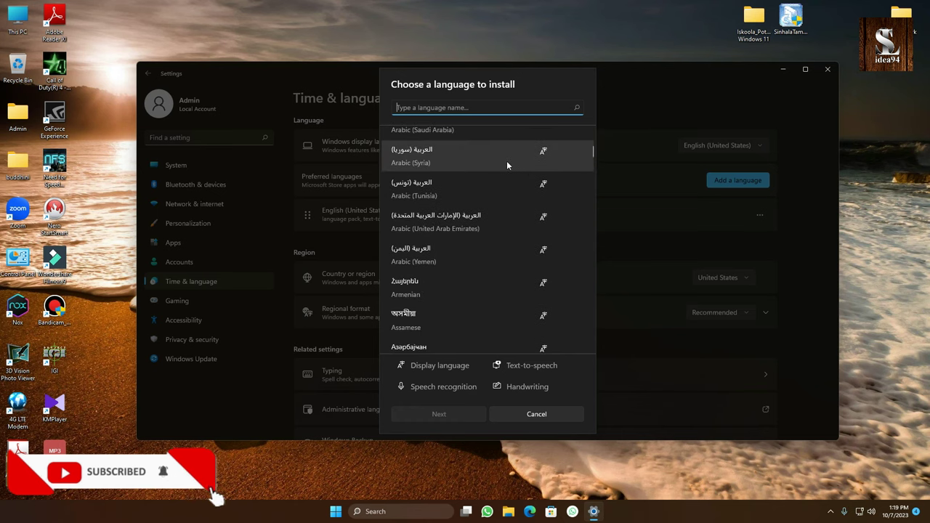
pyautogui.scroll(2, 507, 161)
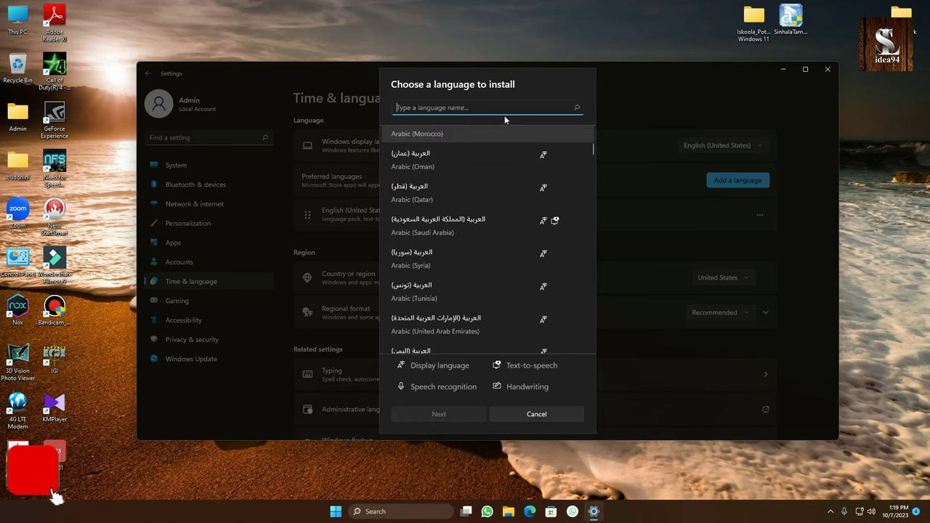
pyautogui.write('sin')
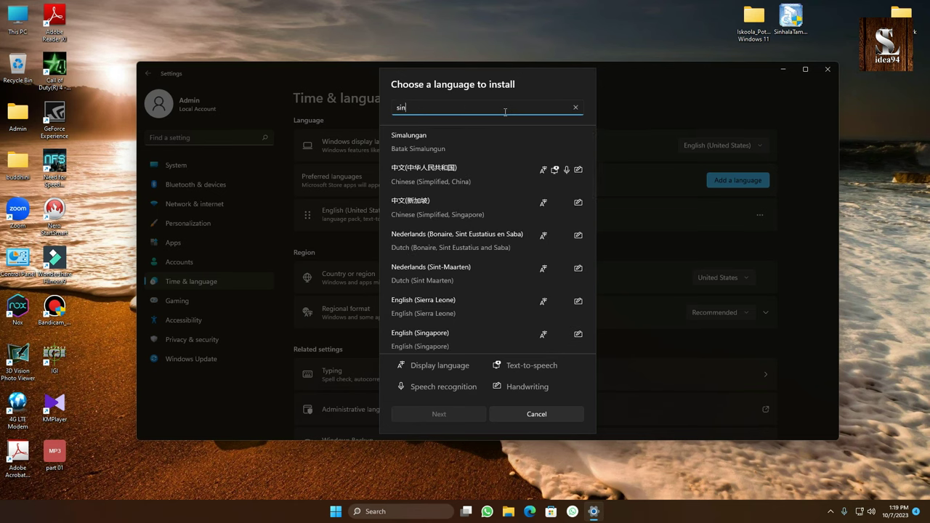
pyautogui.write('hala')
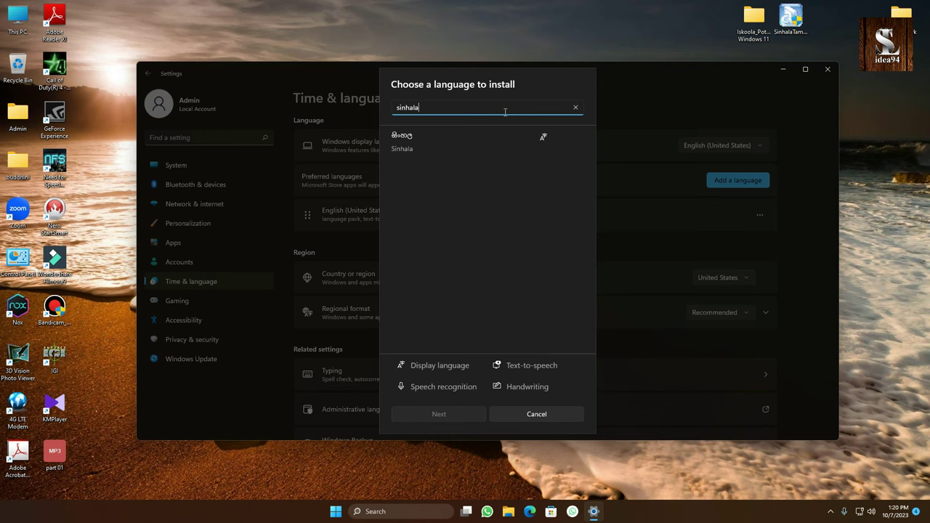
pyautogui.click(440, 147)
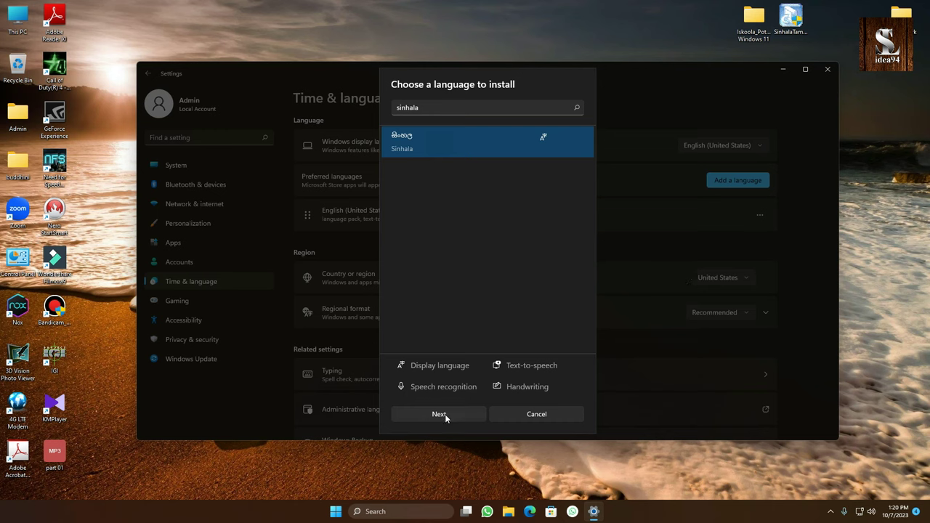
pyautogui.press('Return')
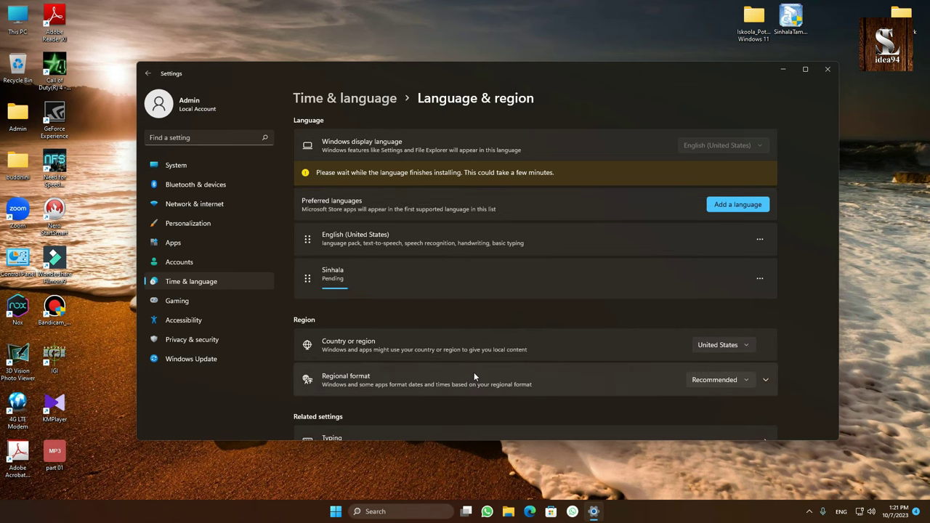
# Maximize the Settings window and open the language options for Sinhala.
pyautogui.click(805, 69)
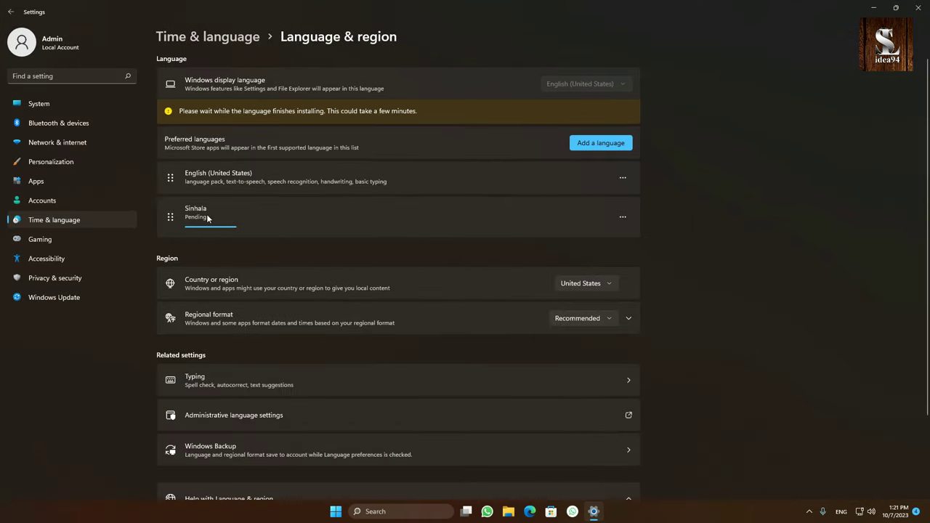
pyautogui.click(625, 218)
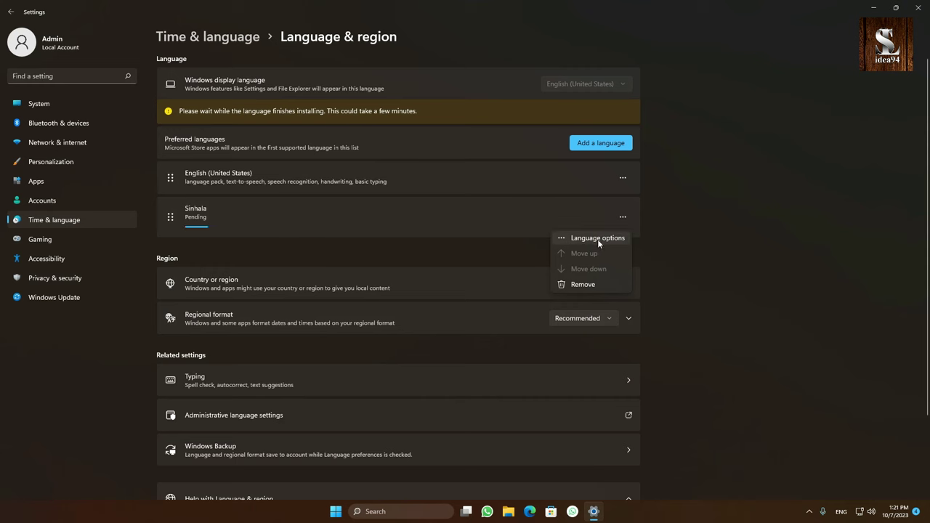
pyautogui.click(619, 239)
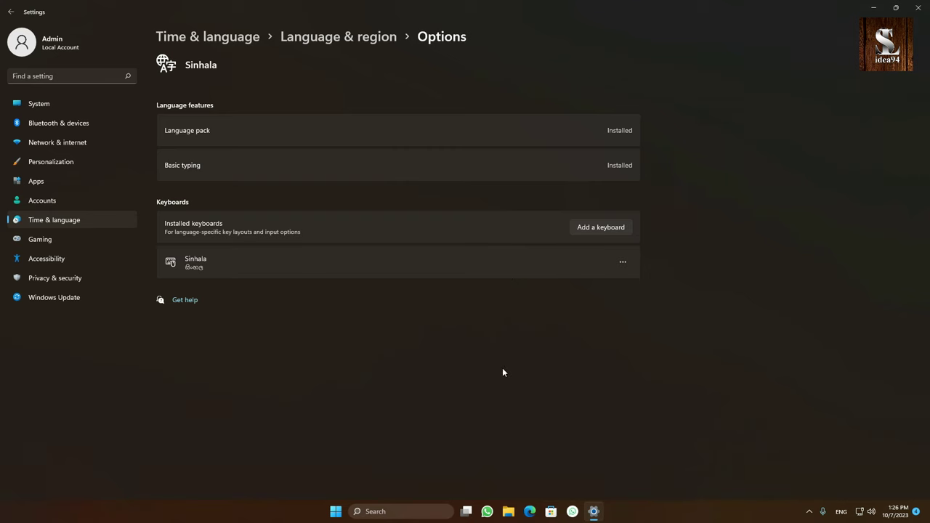
# Close Settings and open a blank document in Word 2013.
pyautogui.hotkey('alt', 'F4')
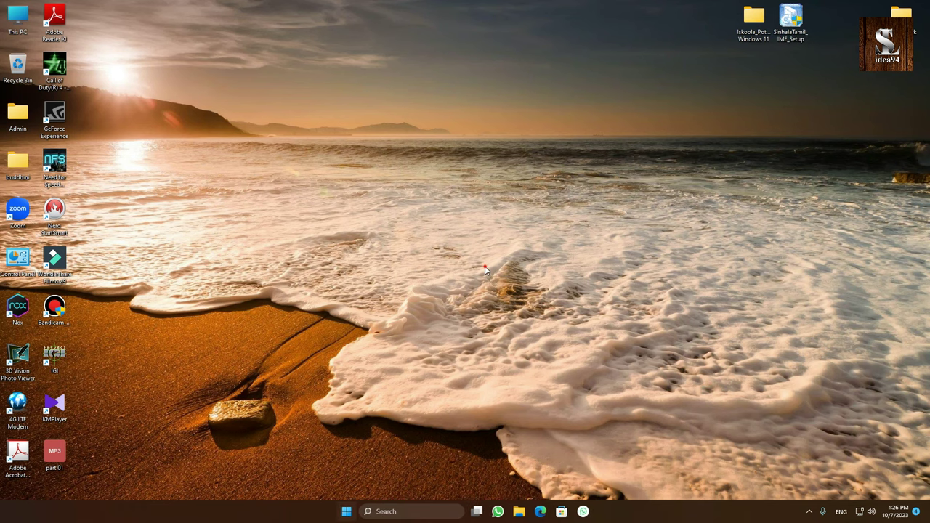
pyautogui.click(346, 513)
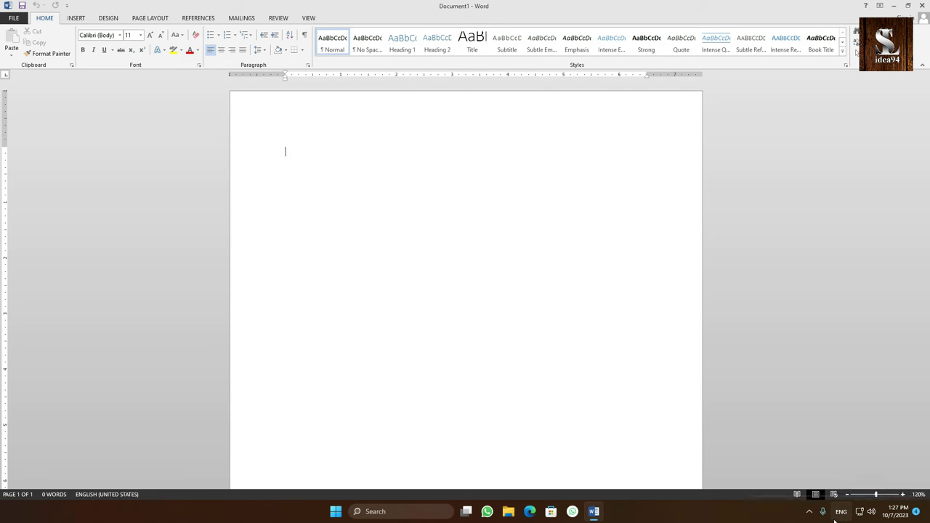
# Switch the input language to Sinhala, then enter the word "දෙපාර්තමේන්තුව" at font size 72.
pyautogui.click(840, 512)
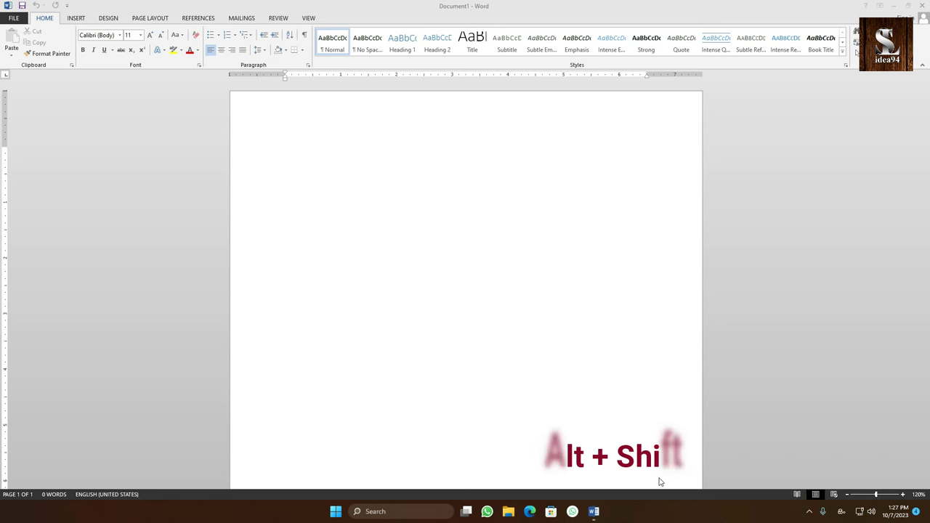
pyautogui.click(498, 220)
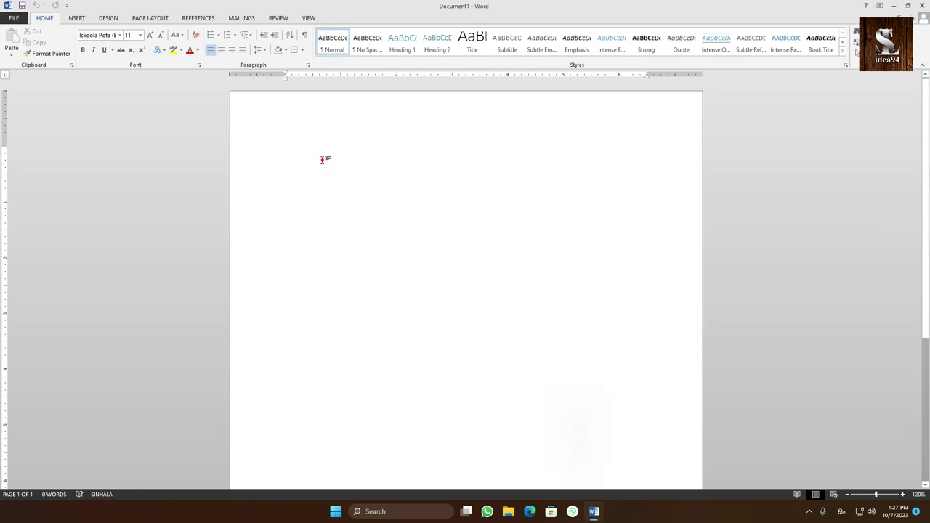
pyautogui.click(141, 34)
pyautogui.click(130, 184)
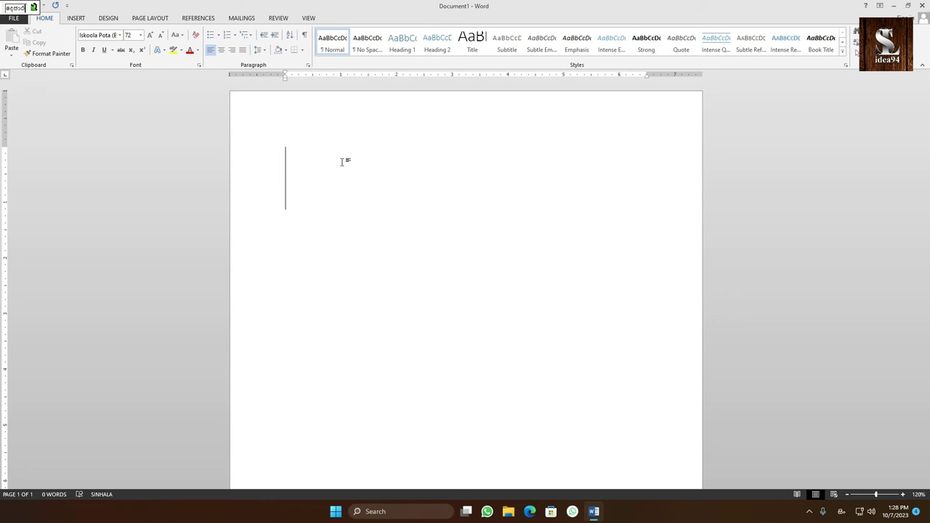
pyautogui.write('තමේන්තුව')
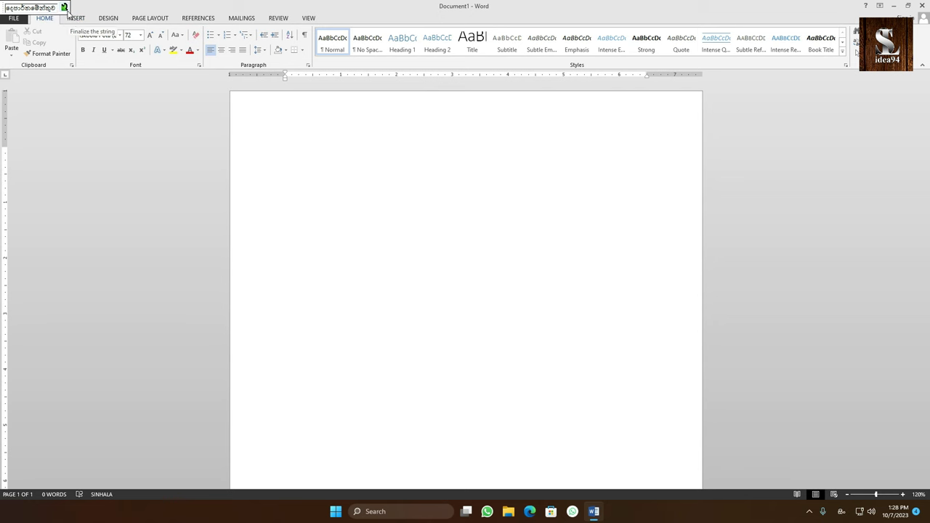
pyautogui.click(64, 8)
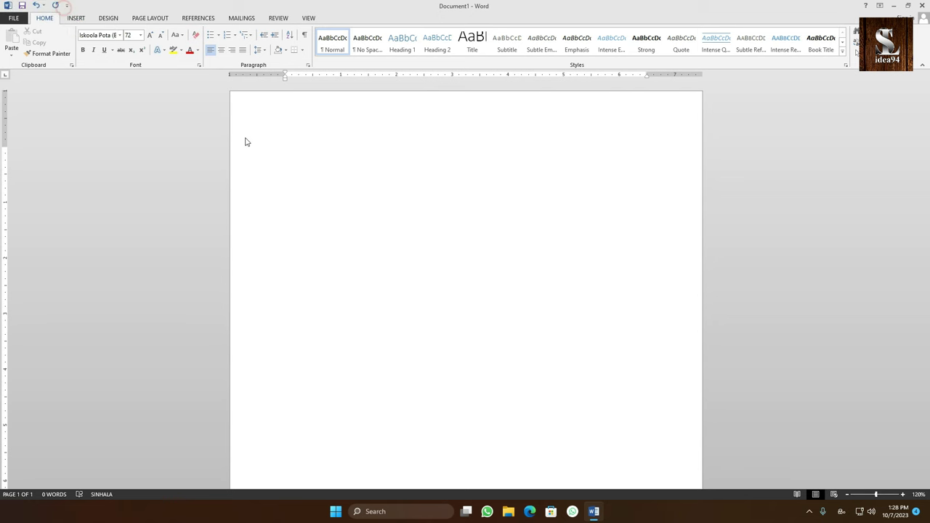
# Reduce the whole Sinhala text to font size 48 and close the document without saving.
pyautogui.hotkey('ctrl', 'a')
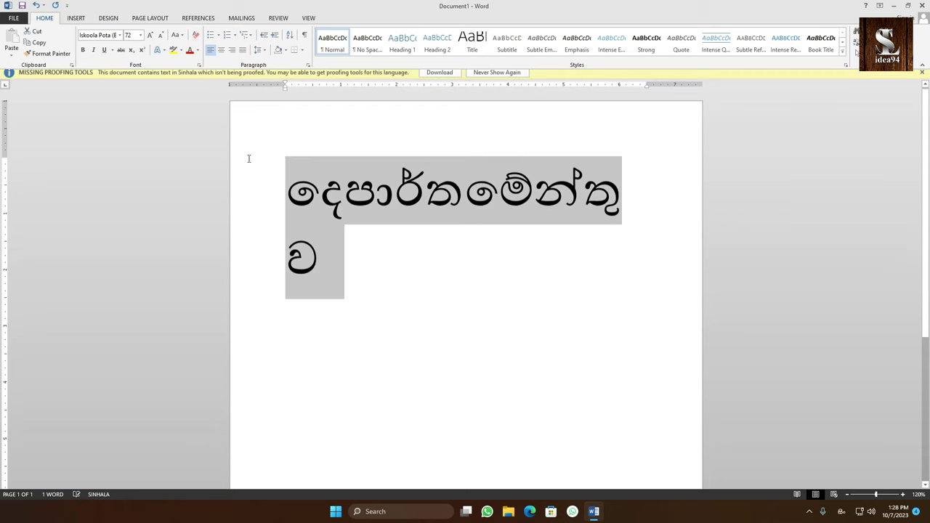
pyautogui.click(160, 38)
pyautogui.click(509, 264)
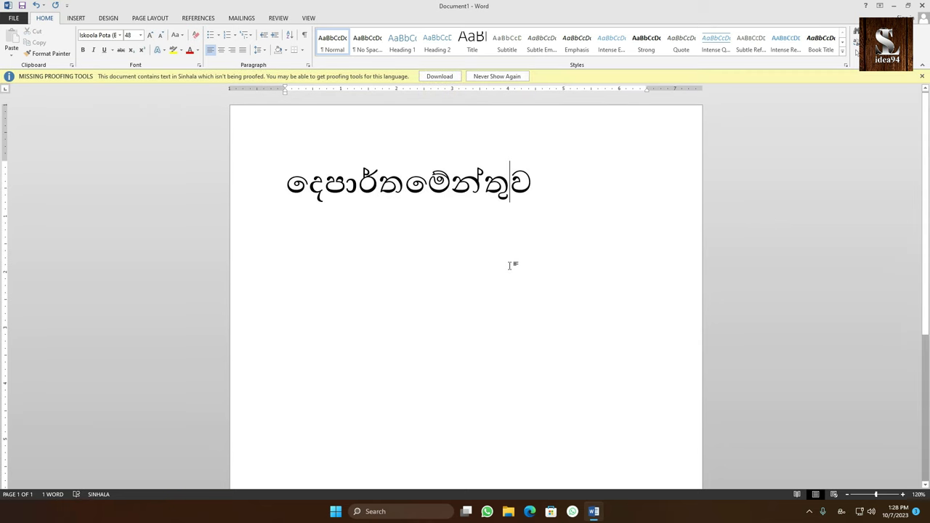
pyautogui.click(923, 5)
pyautogui.click(466, 275)
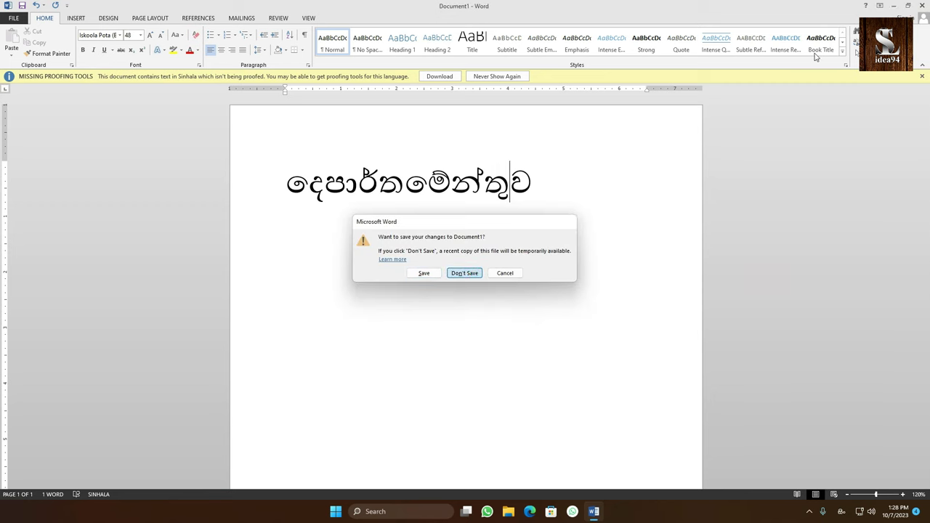
# Run the SinhalaTamil IME setup from the desktop and install it with the Sinhala setup type.
pyautogui.press('Return')
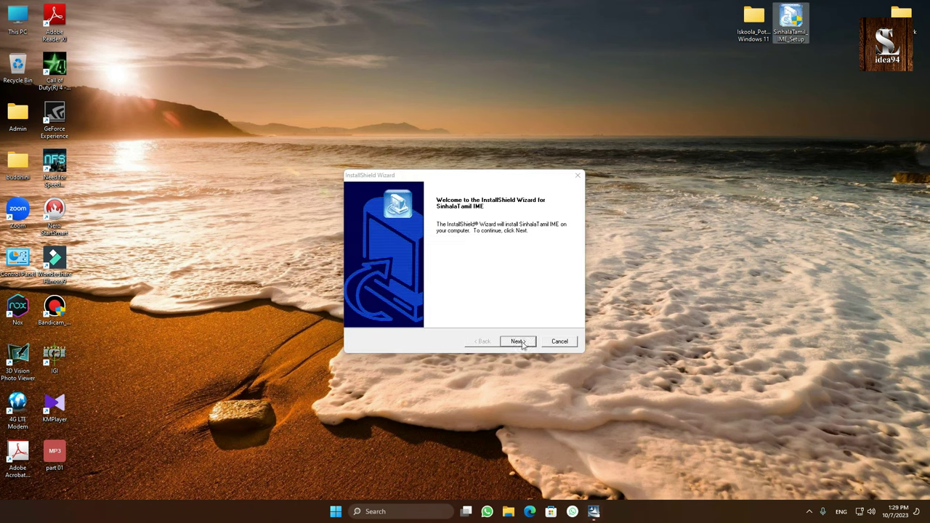
pyautogui.click(517, 341)
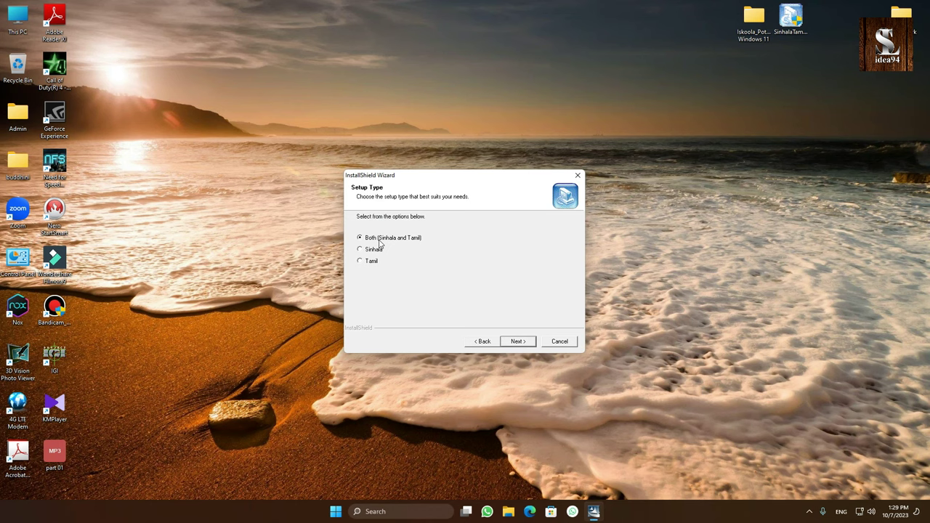
pyautogui.click(373, 251)
pyautogui.click(517, 342)
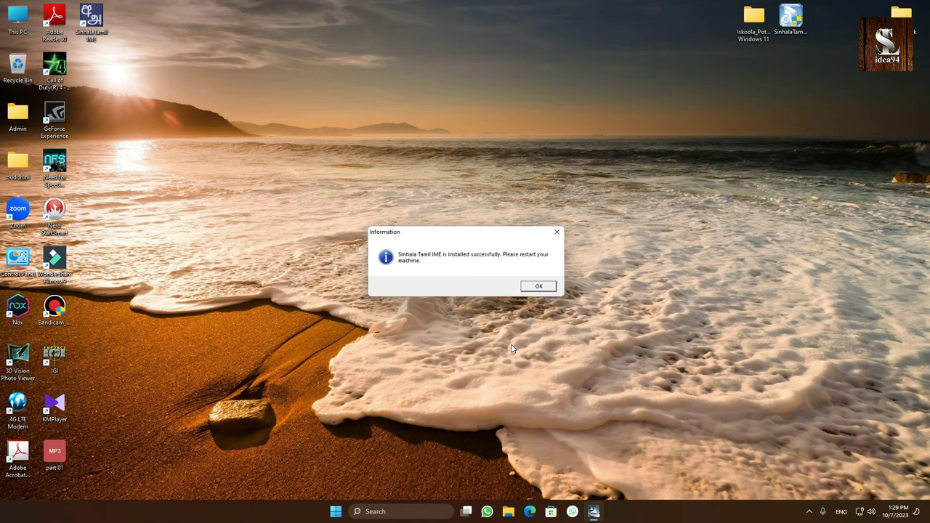
pyautogui.click(539, 288)
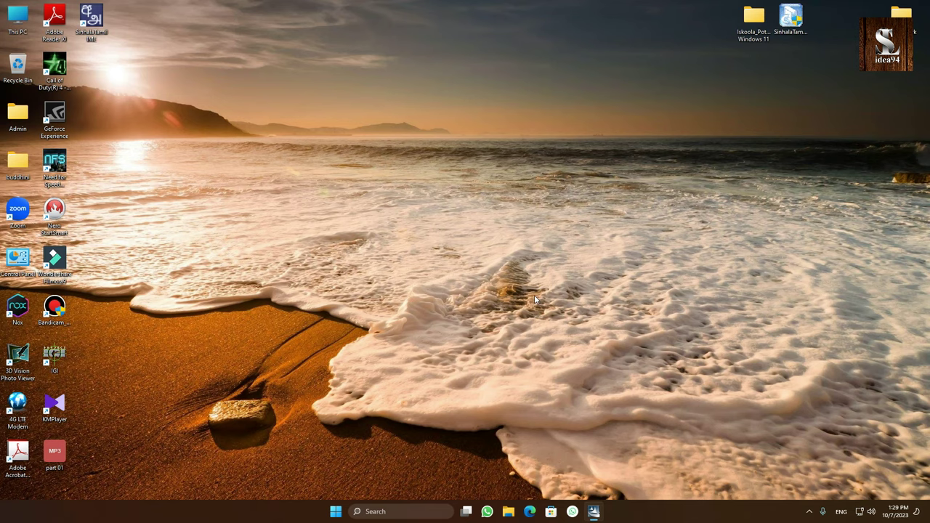
pyautogui.moveTo(595, 514)
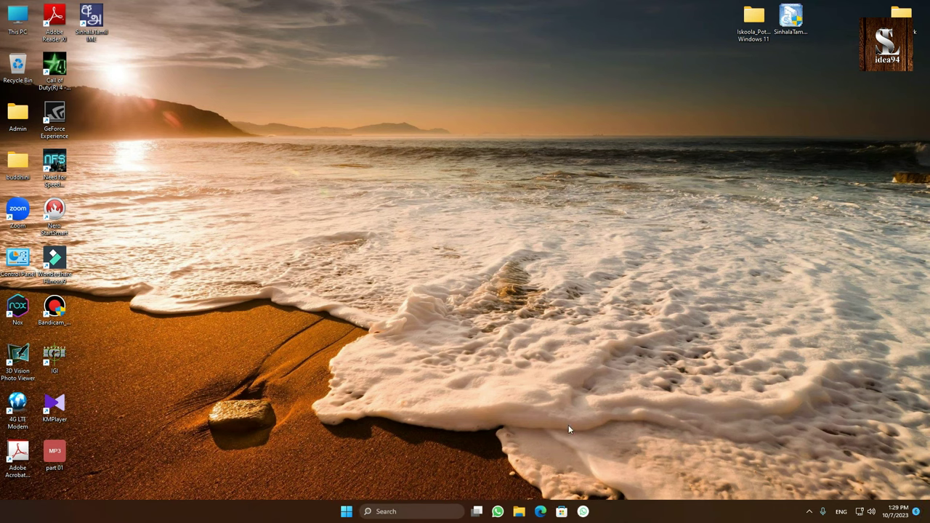
# Open a blank Word document and prepare it for Sinhala input at font size 36.
pyautogui.press('super')
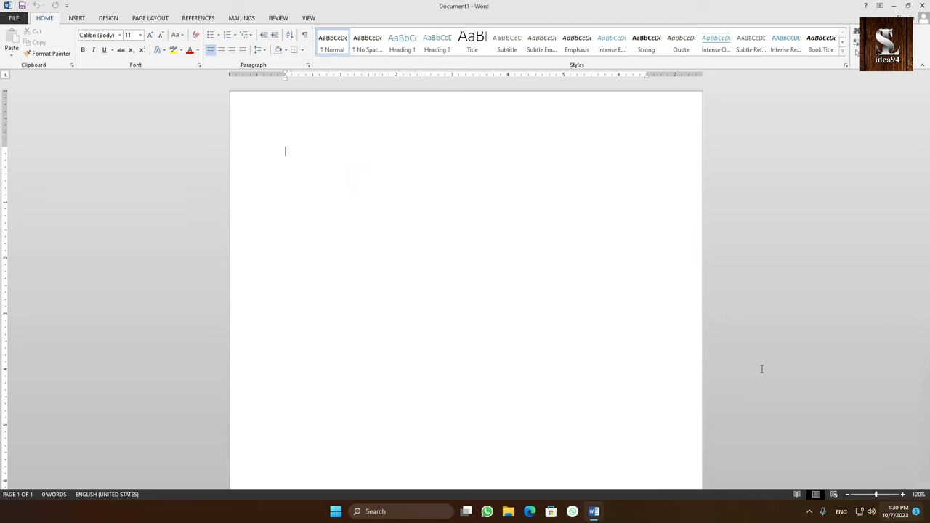
pyautogui.hotkey('alt', 'shift')
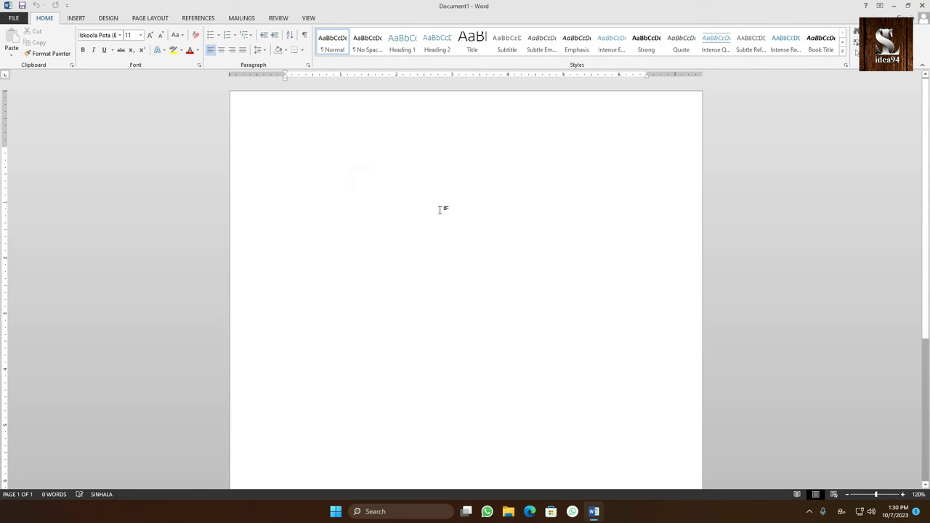
pyautogui.click(140, 35)
pyautogui.click(132, 186)
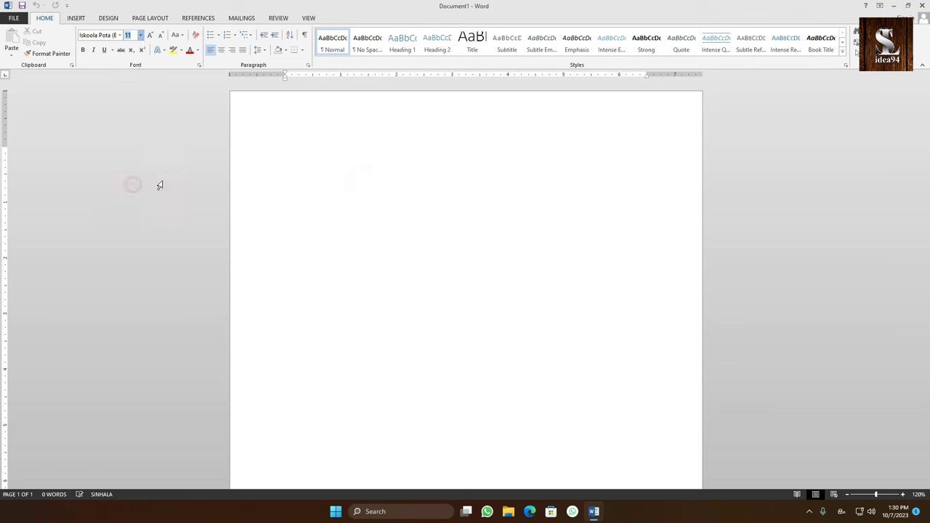
pyautogui.click(141, 35)
pyautogui.click(130, 166)
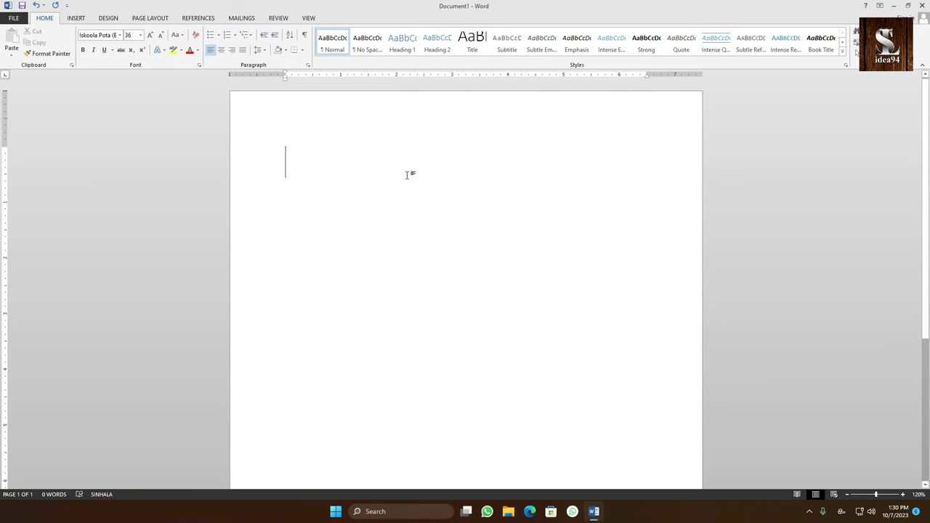
# Write "දෙපාර්තමේන්තුව" in the document and enlarge the word to font size 48.
pyautogui.write('දෙපාර්තමේන්තුව')
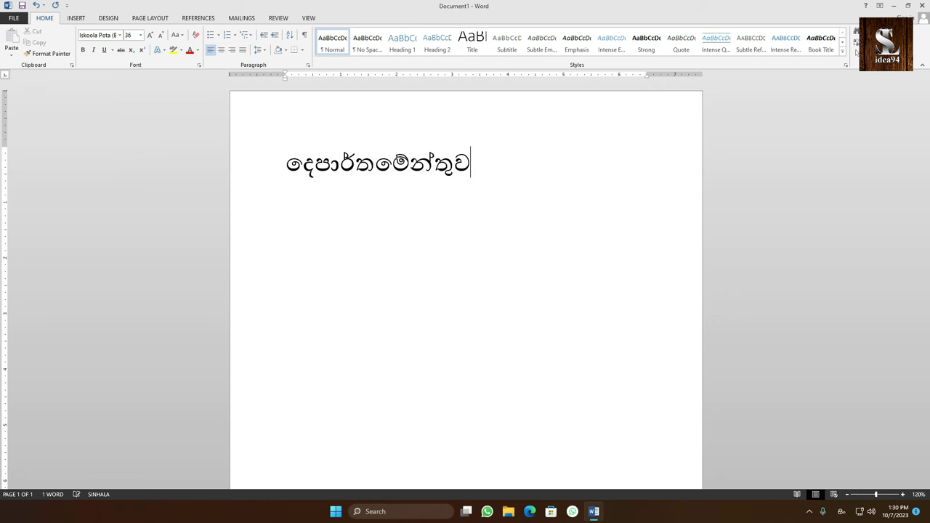
pyautogui.hotkey('ctrl', 'a')
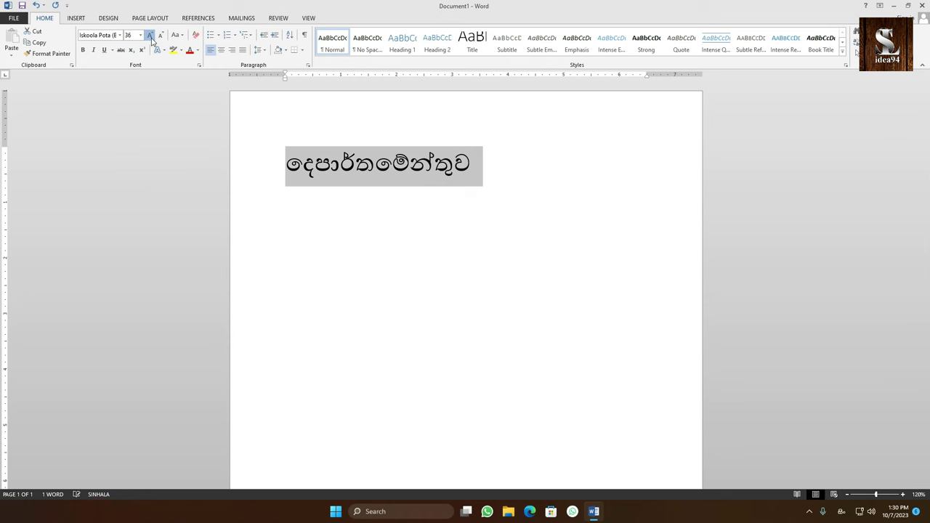
pyautogui.click(524, 205)
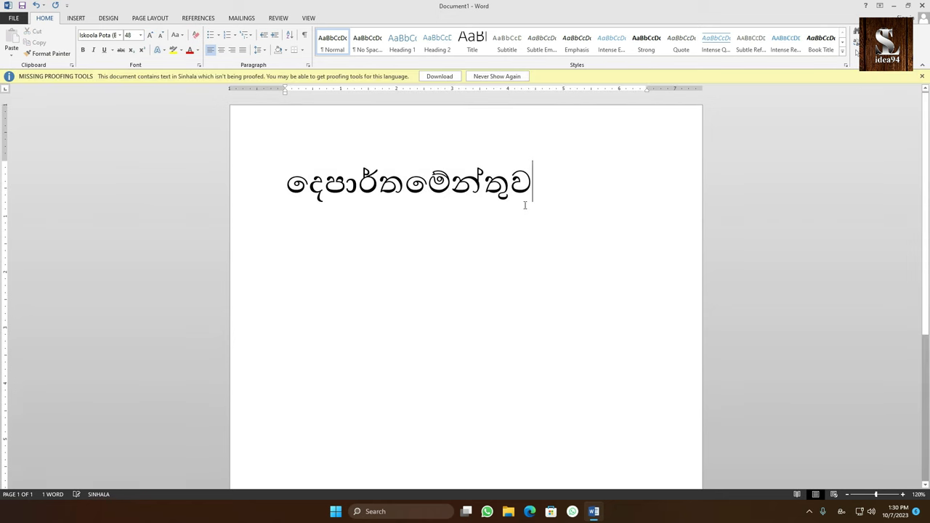